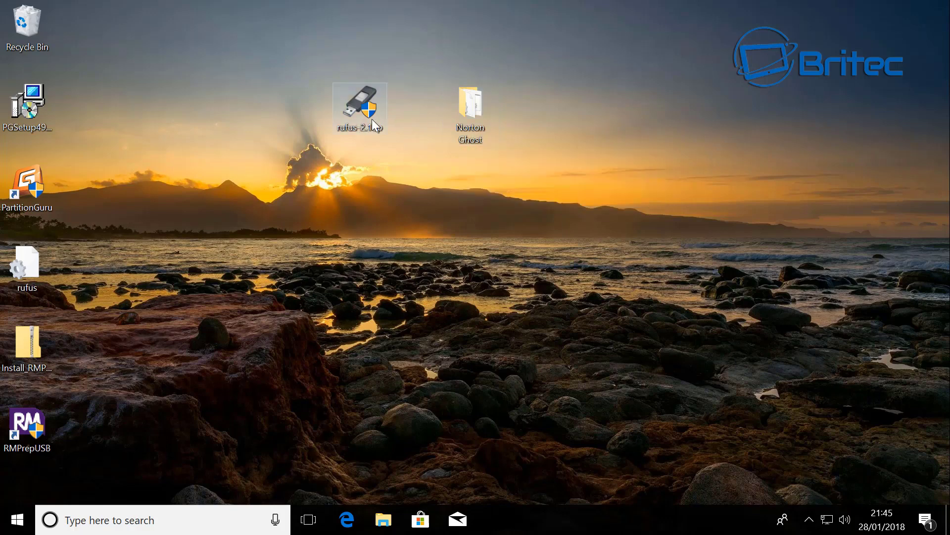
Step: Launch Rufus as administrator, approve the permission prompt, and move its window lower
right_click(364, 106)
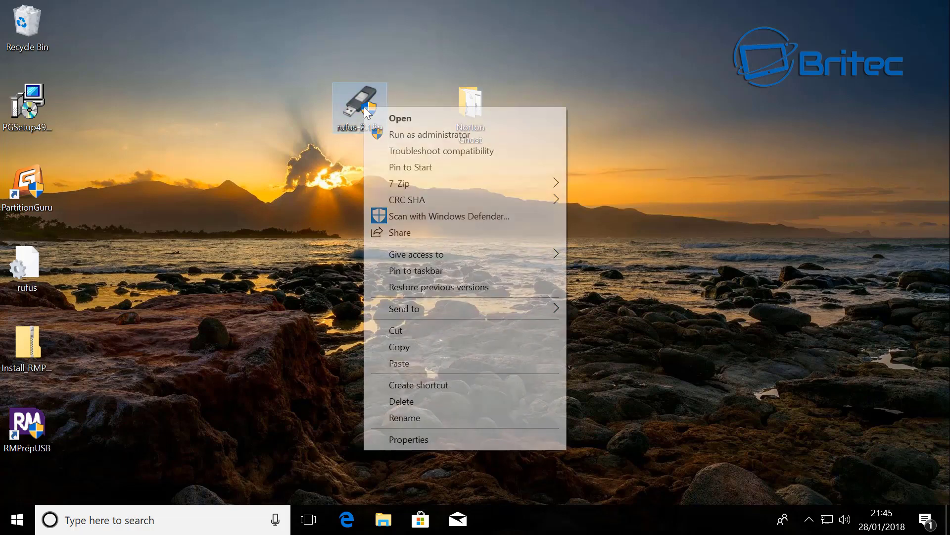
click(421, 135)
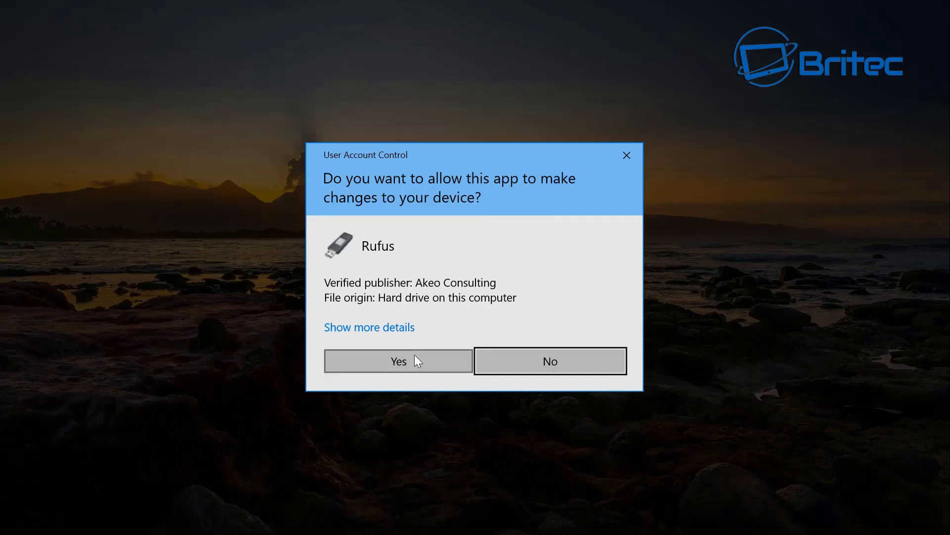
click(415, 357)
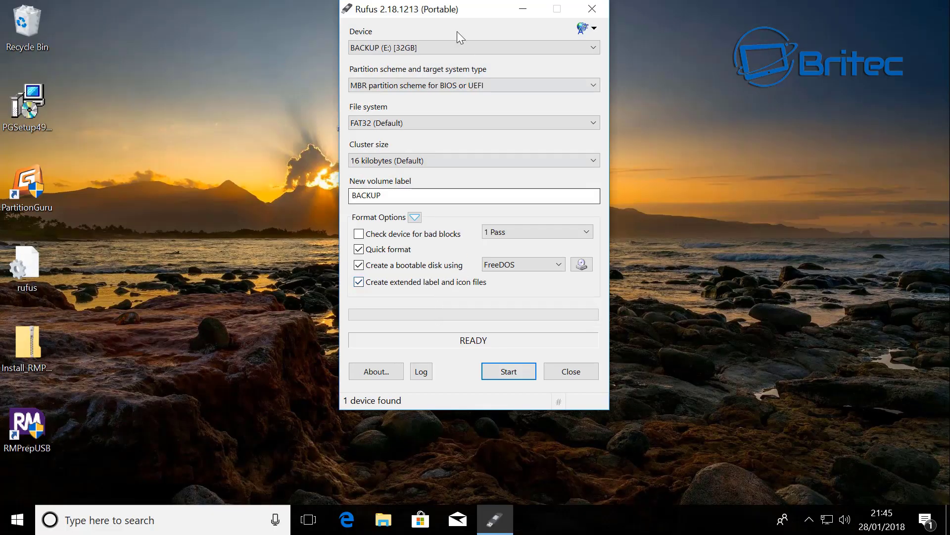
drag(454, 10, 457, 50)
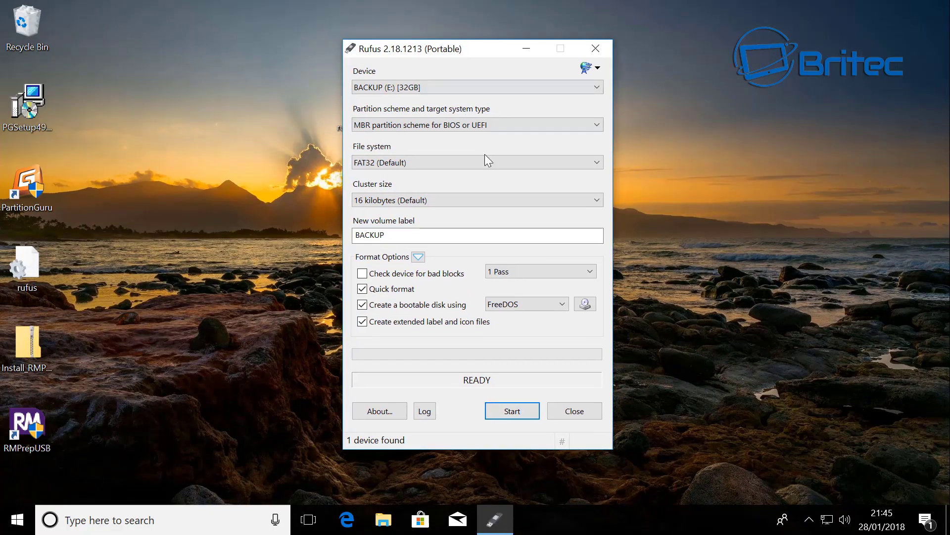
Step: Keep BACKUP (E:) as the target device with the MBR partition scheme
click(433, 88)
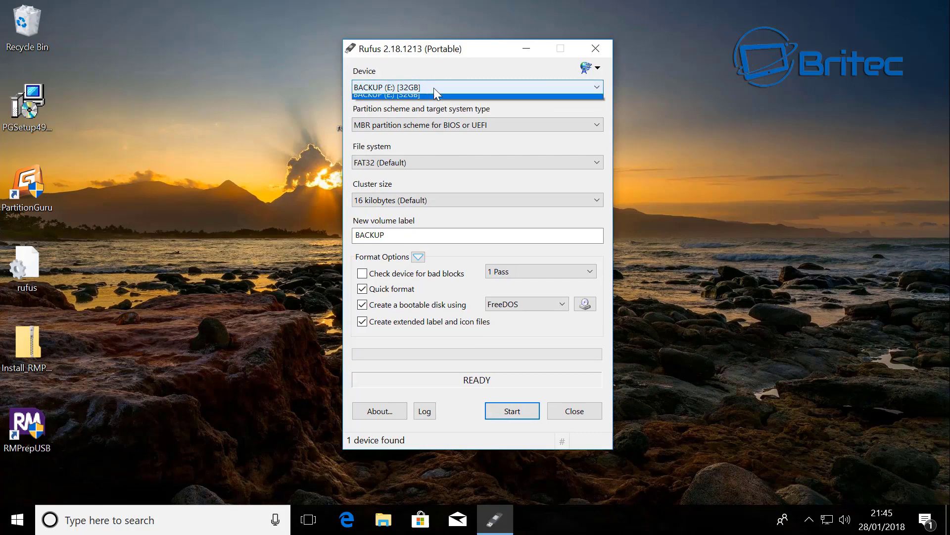
click(434, 87)
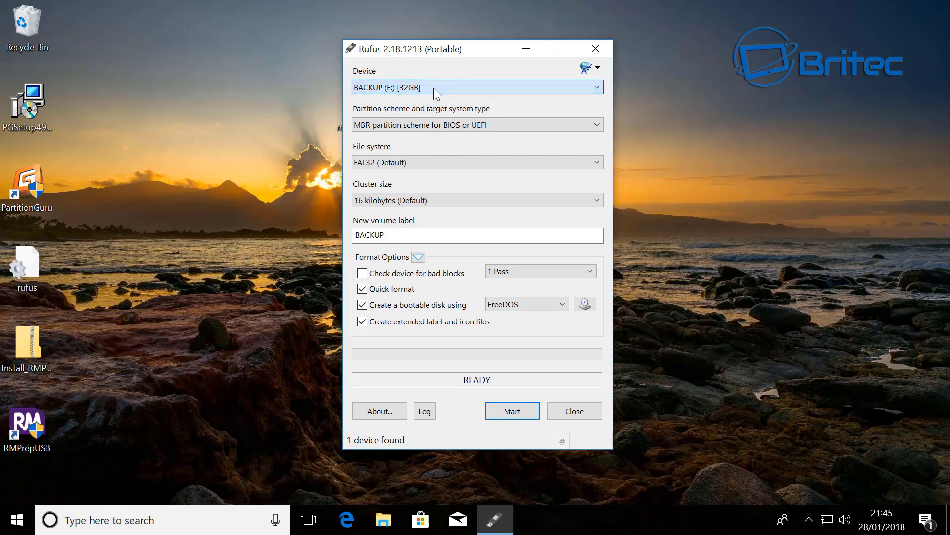
click(372, 126)
click(372, 126)
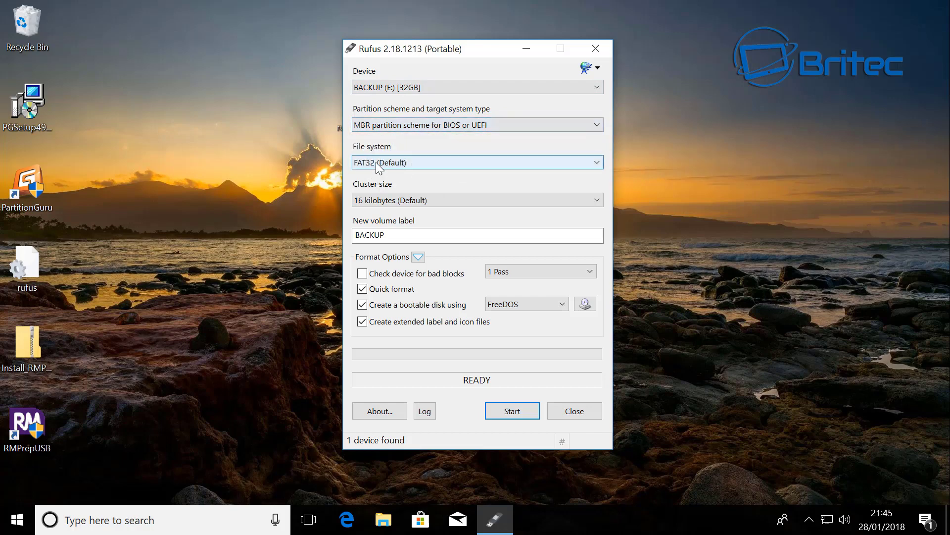
Step: Try NTFS as the file system, then return to FAT32 and keep FreeDOS as boot type
click(430, 162)
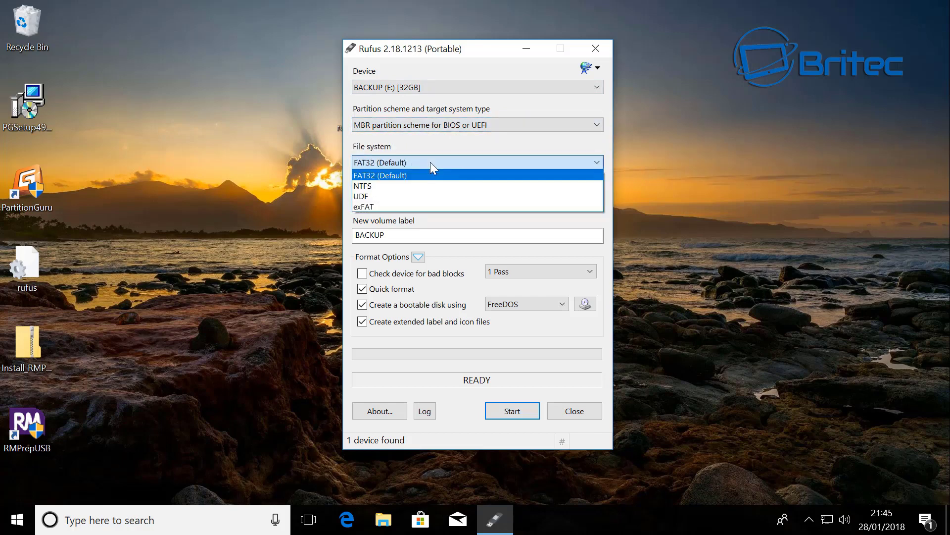
click(393, 186)
click(523, 305)
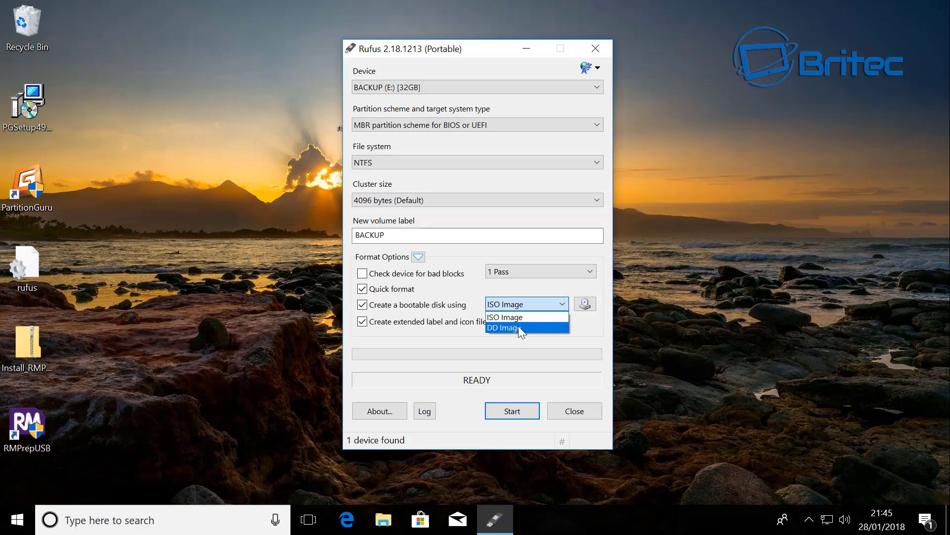
click(403, 161)
click(403, 161)
click(386, 177)
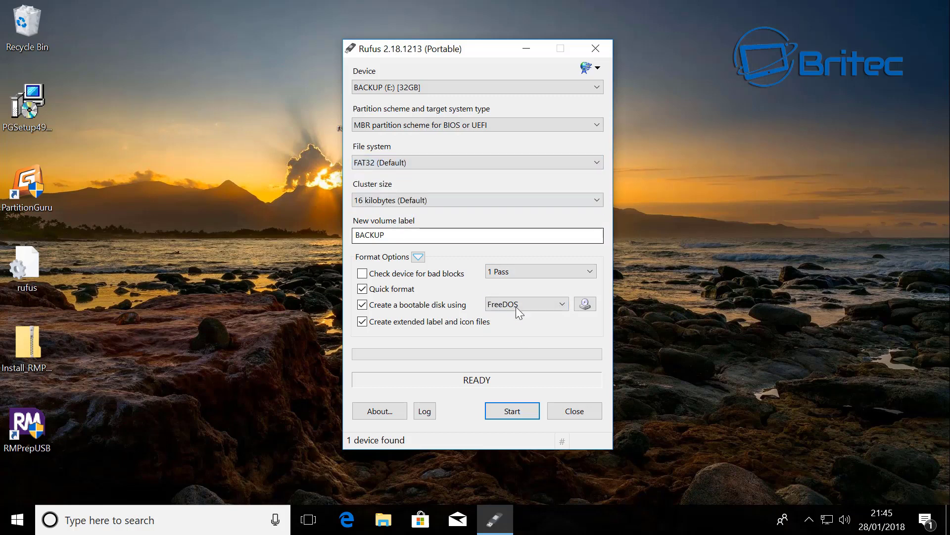
click(549, 304)
click(550, 304)
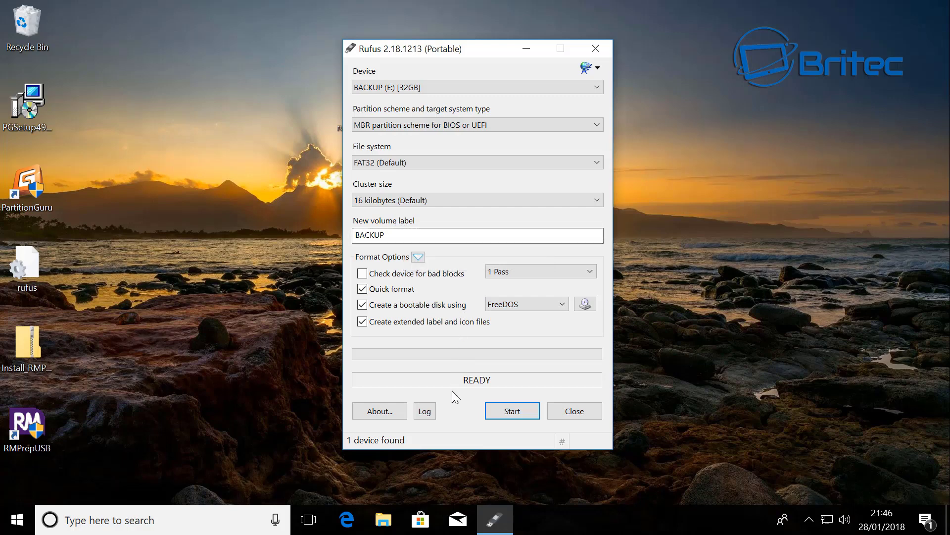
Step: Browse for a boot image in the Desktop > Norton Ghost > Boot folder
click(586, 304)
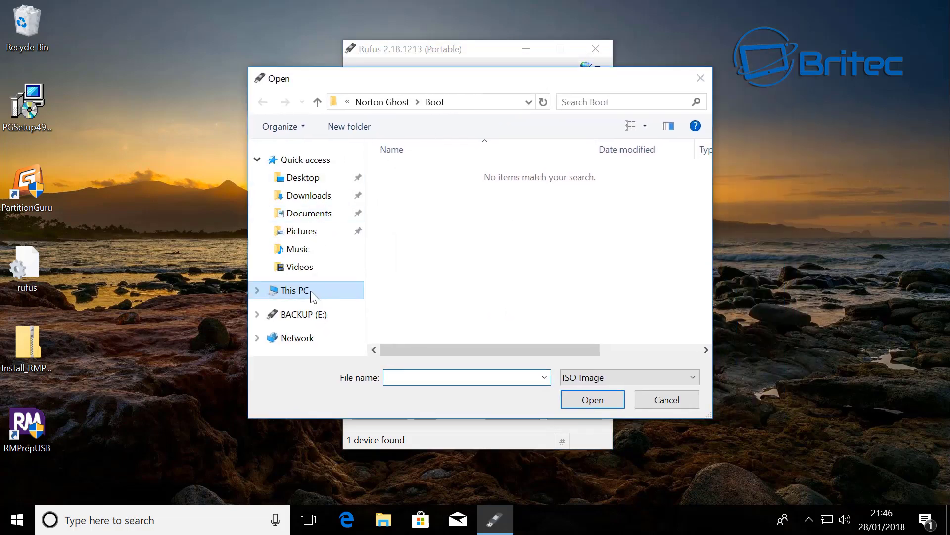
click(310, 290)
click(465, 231)
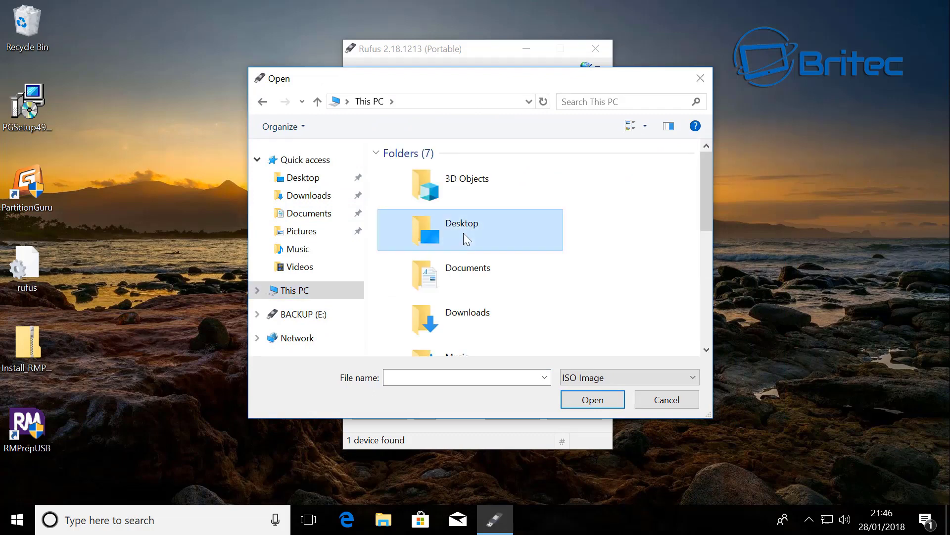
double_click(463, 233)
double_click(431, 174)
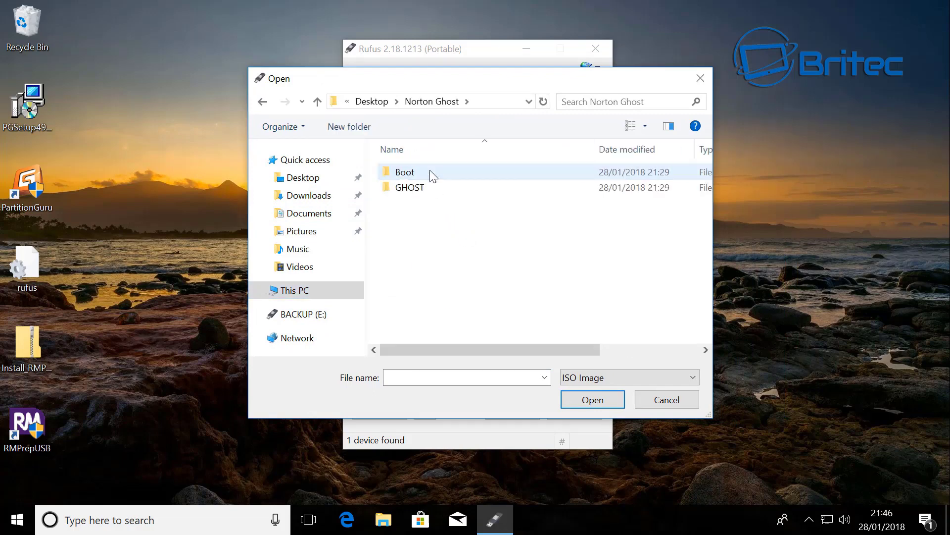
click(432, 174)
click(590, 403)
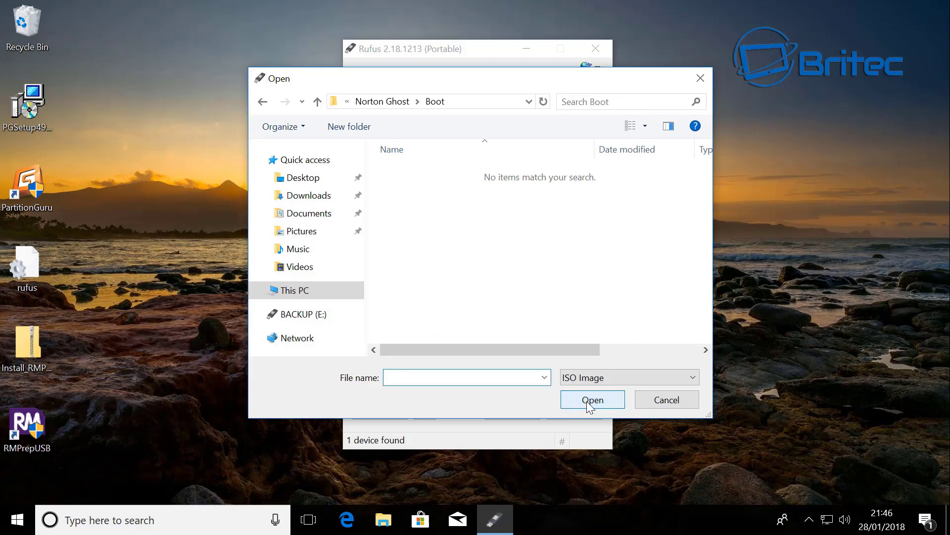
Step: Switch the file filter to All files and load the COMMAND file as the image
click(692, 378)
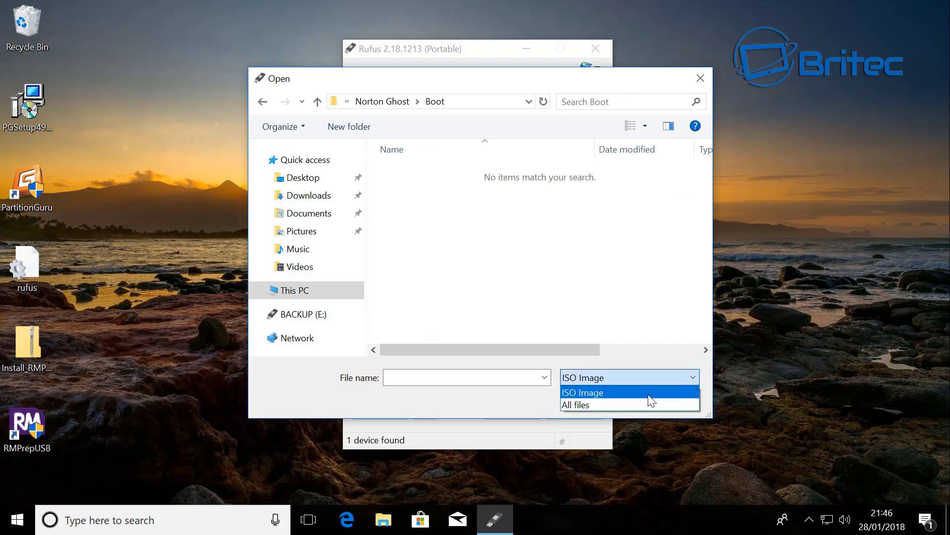
click(637, 407)
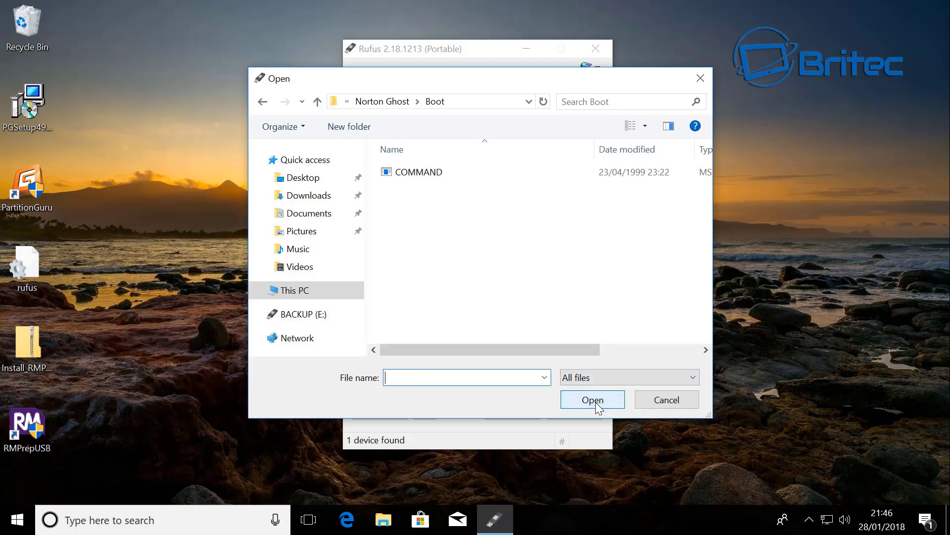
click(428, 175)
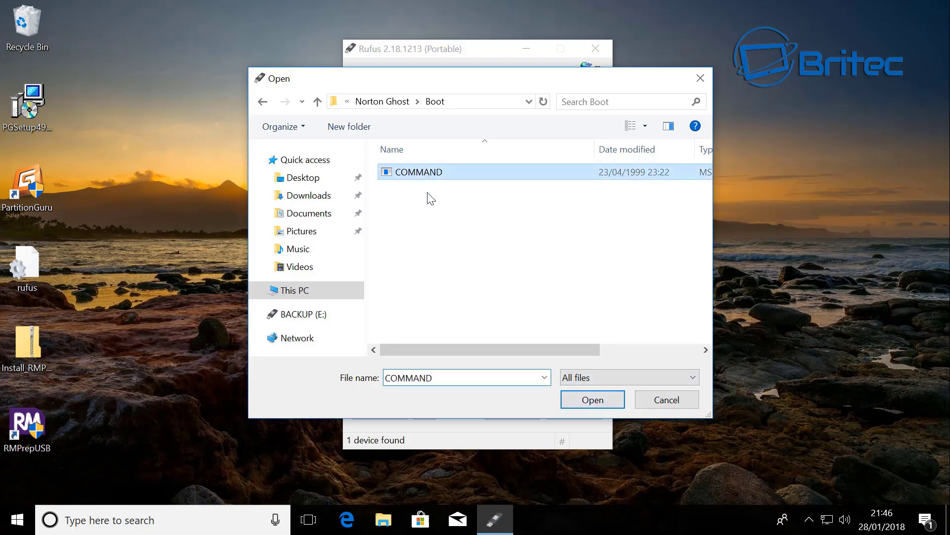
click(597, 402)
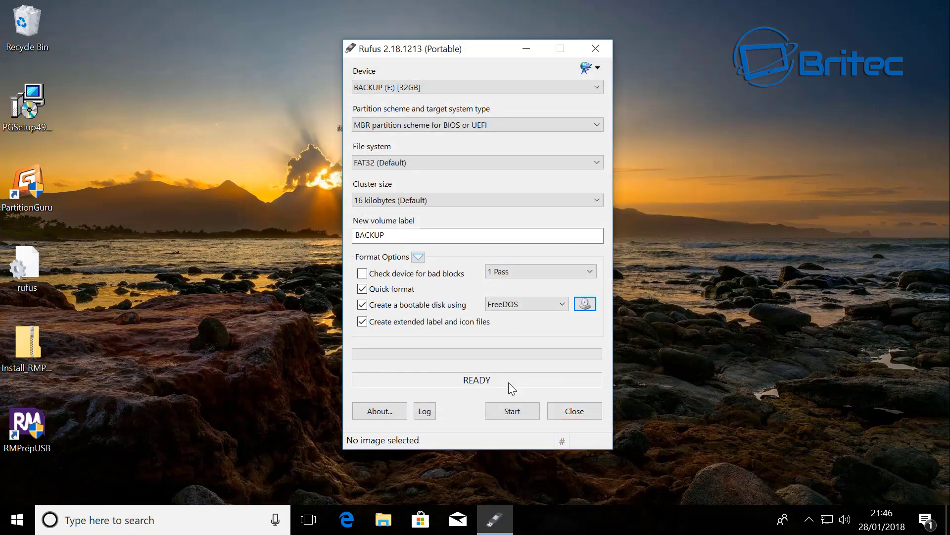
Step: Start formatting BACKUP (E:) and confirm erasing its data, letting Rufus reach READY
click(509, 412)
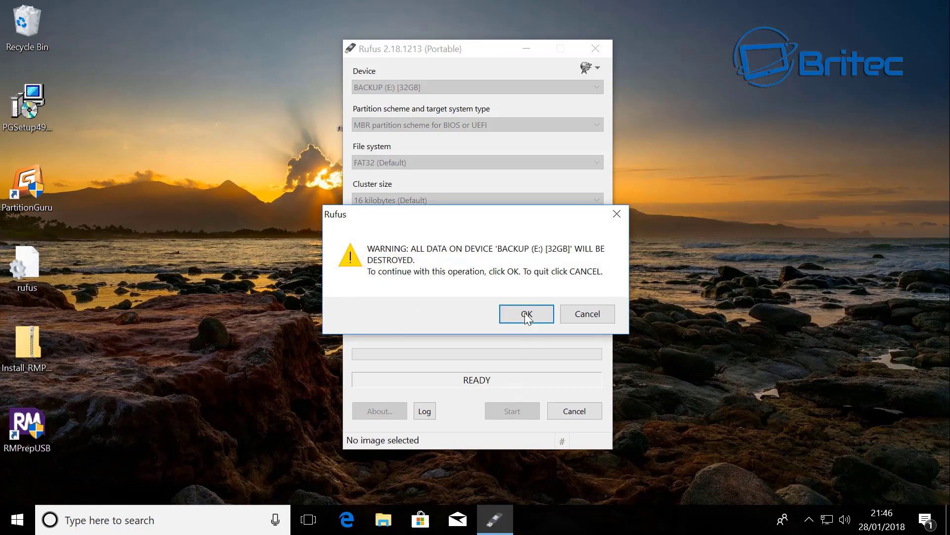
click(526, 315)
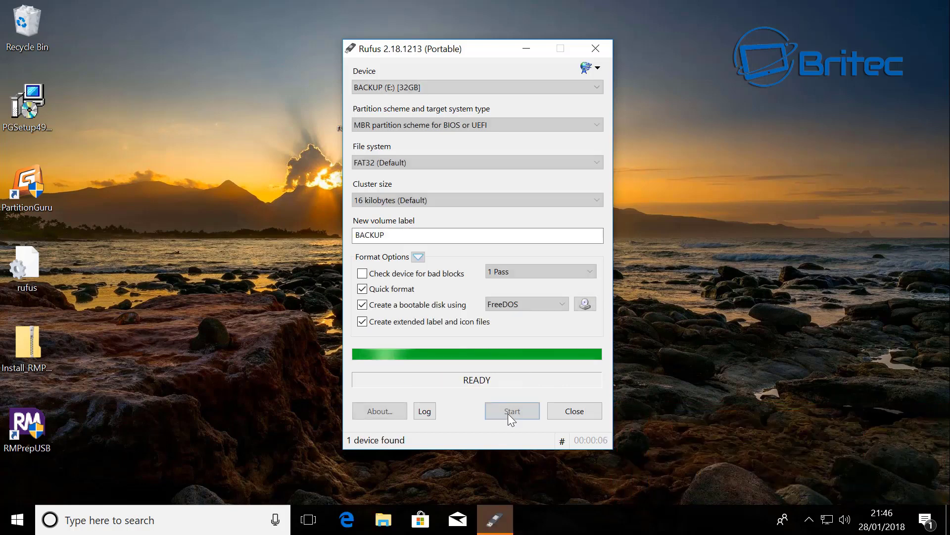
Step: Close Rufus and copy all seven items from the Norton Ghost folder
click(569, 414)
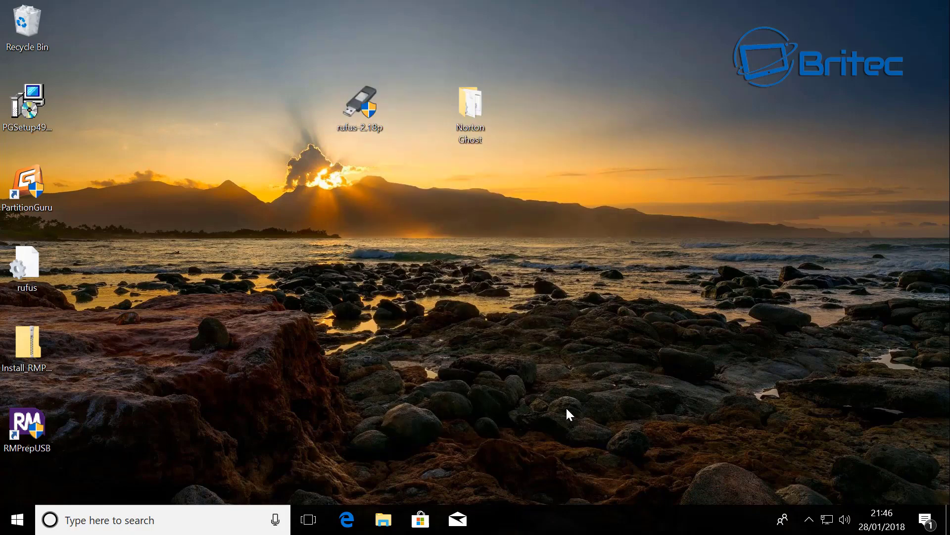
double_click(477, 121)
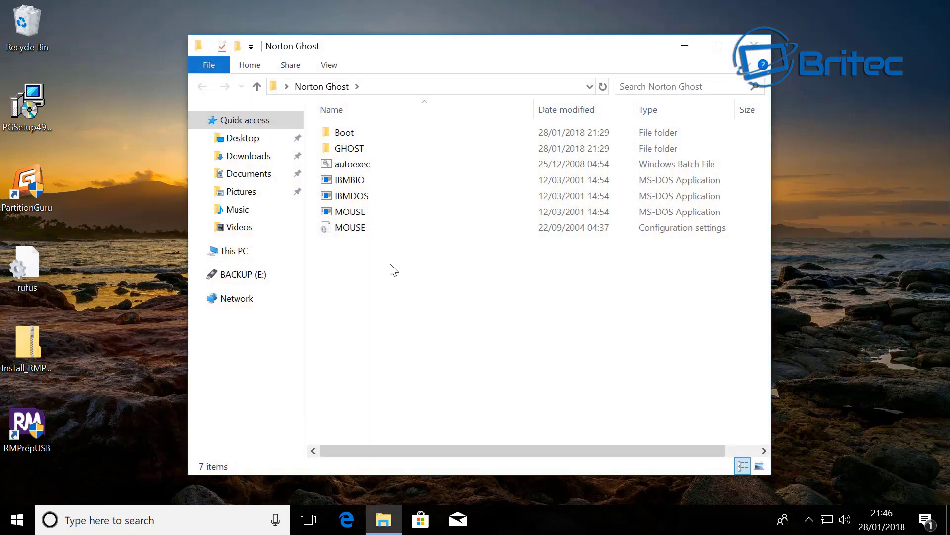
drag(428, 252, 314, 139)
right_click(374, 164)
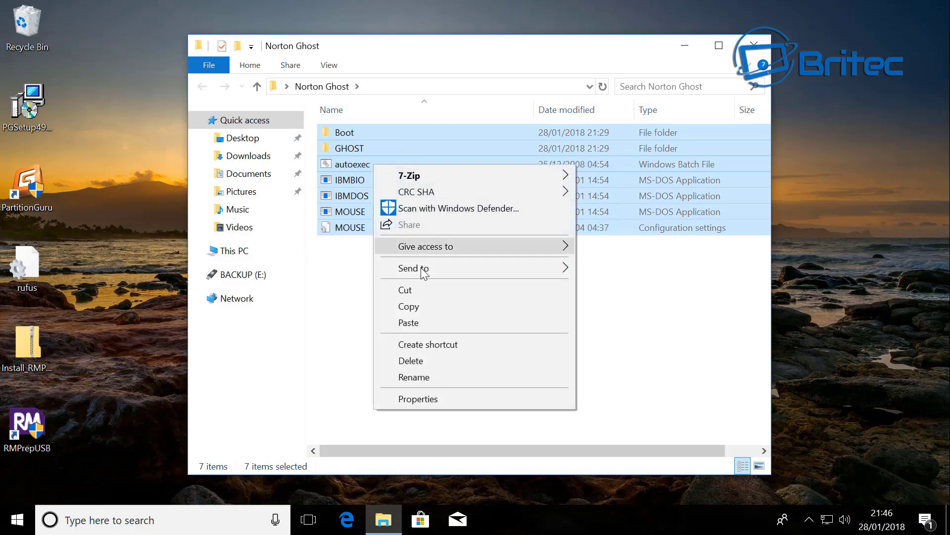
click(425, 306)
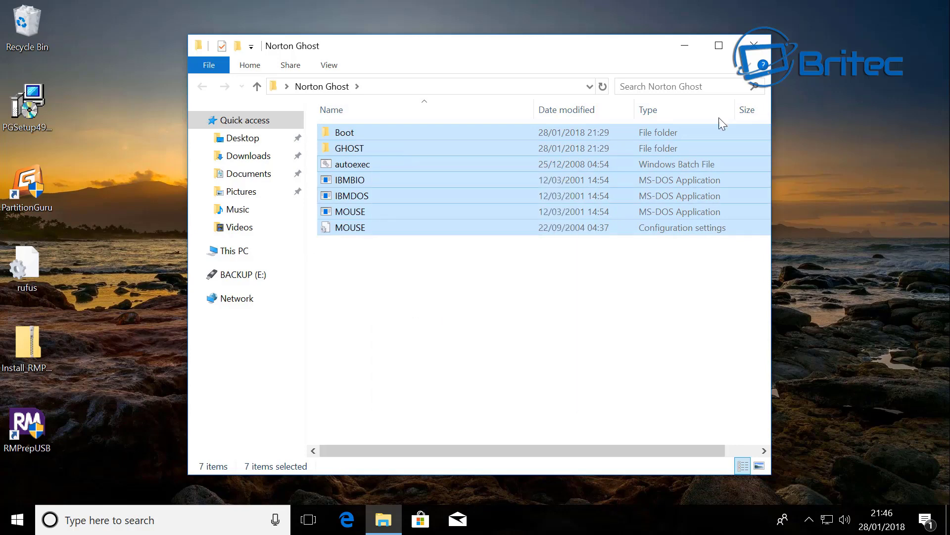
click(753, 49)
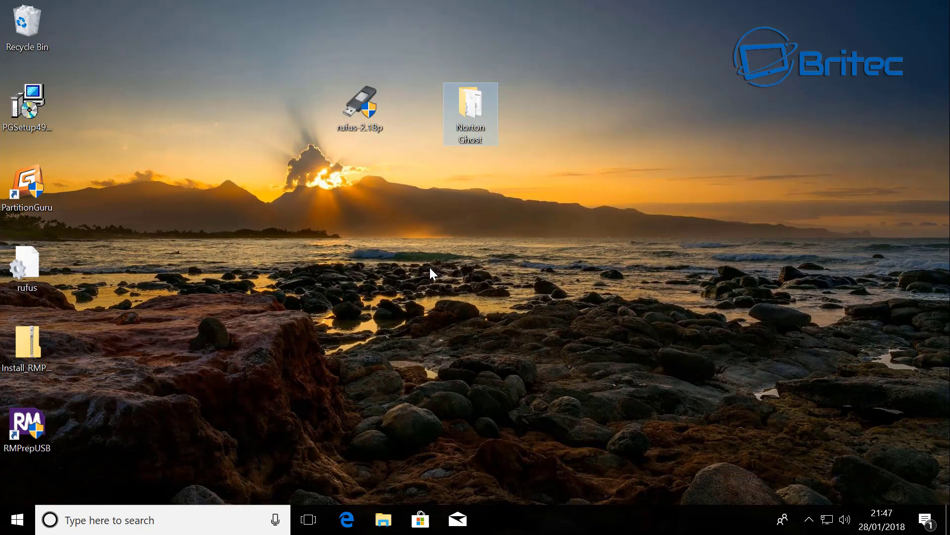
Step: Paste the Norton Ghost files onto BACKUP (E:), replacing the existing autoexec.bat
click(384, 518)
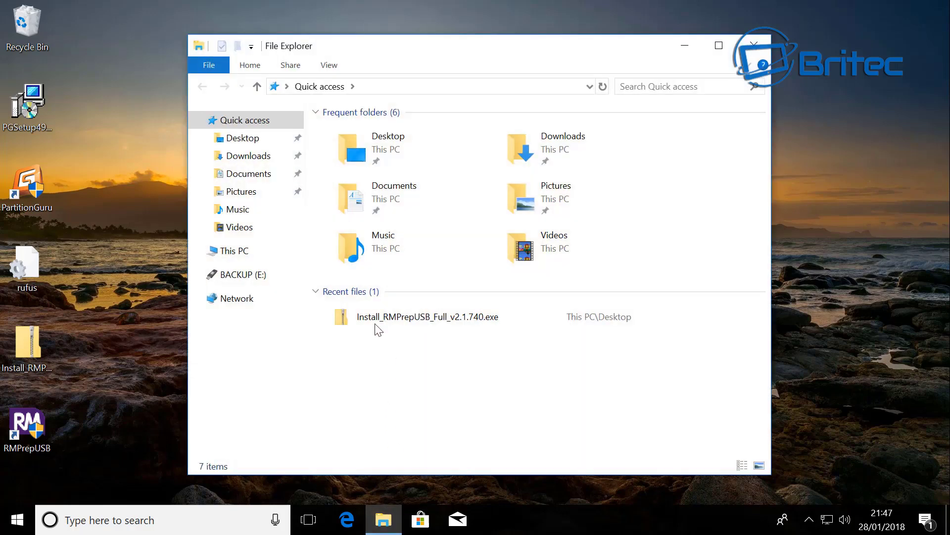
click(243, 275)
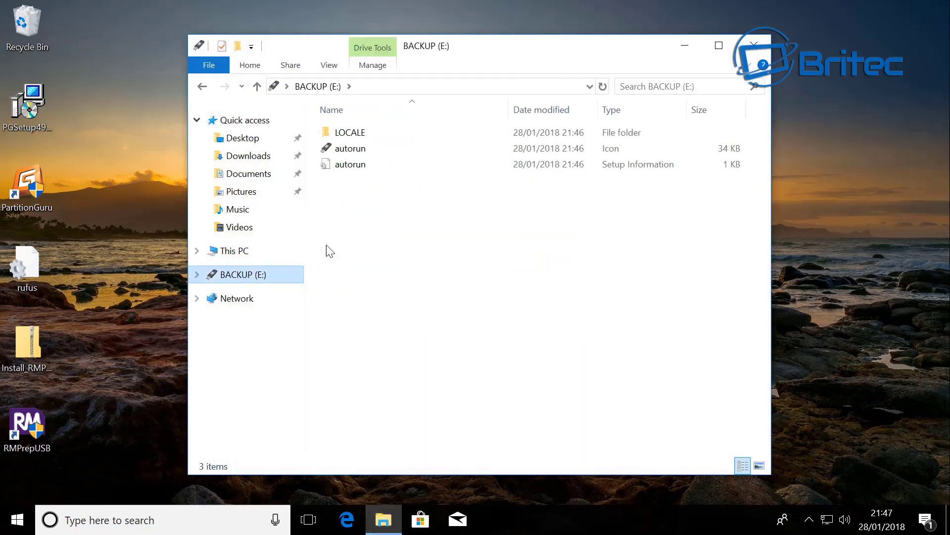
right_click(342, 212)
click(392, 314)
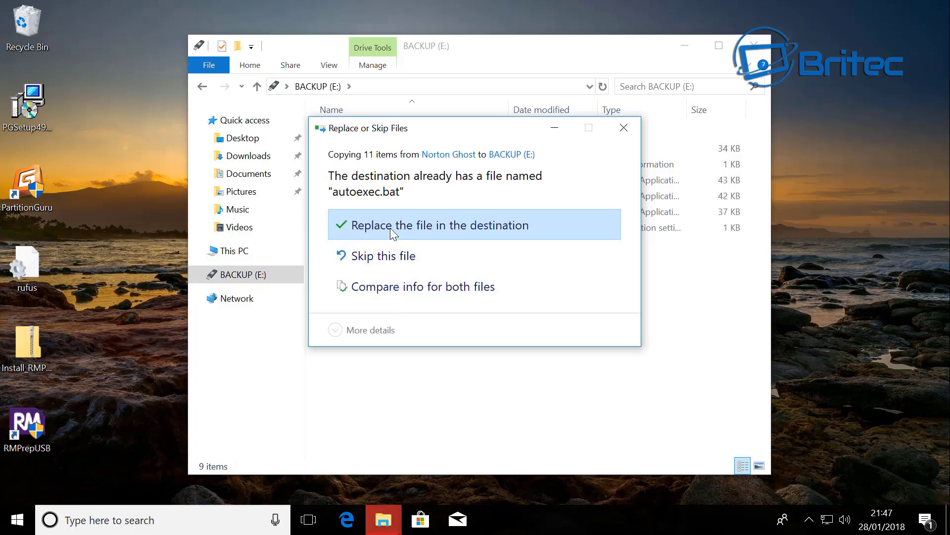
click(390, 227)
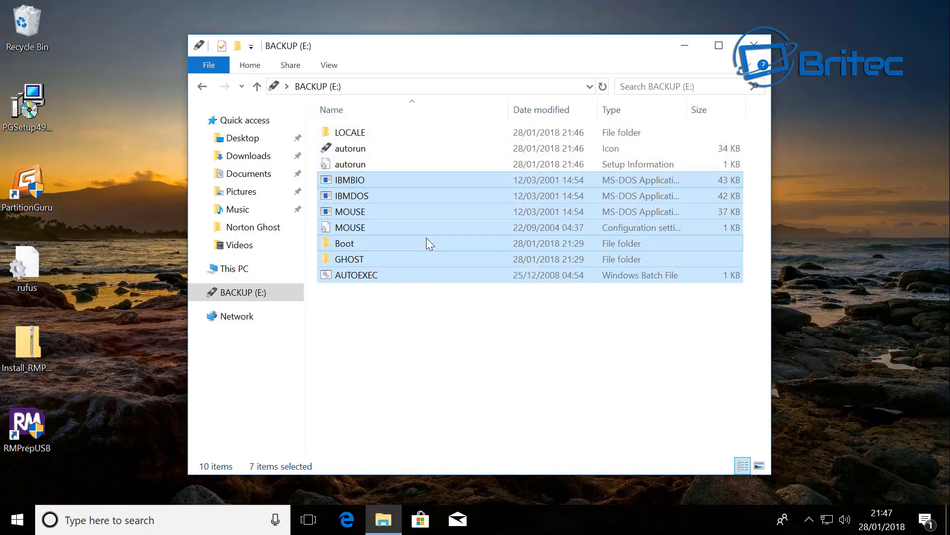
Step: Close the BACKUP (E:) window and dismiss the About Symantec Ghost dialog with OK
click(754, 46)
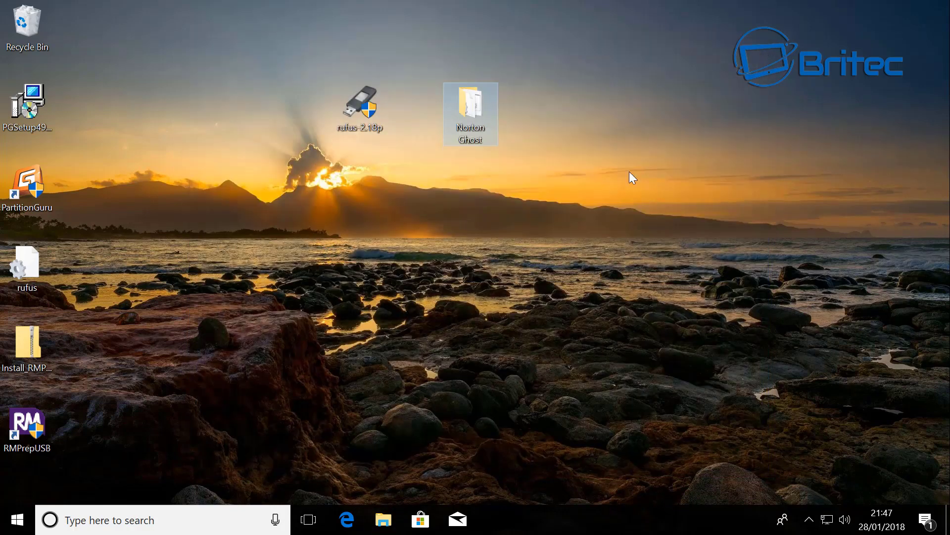
click(530, 298)
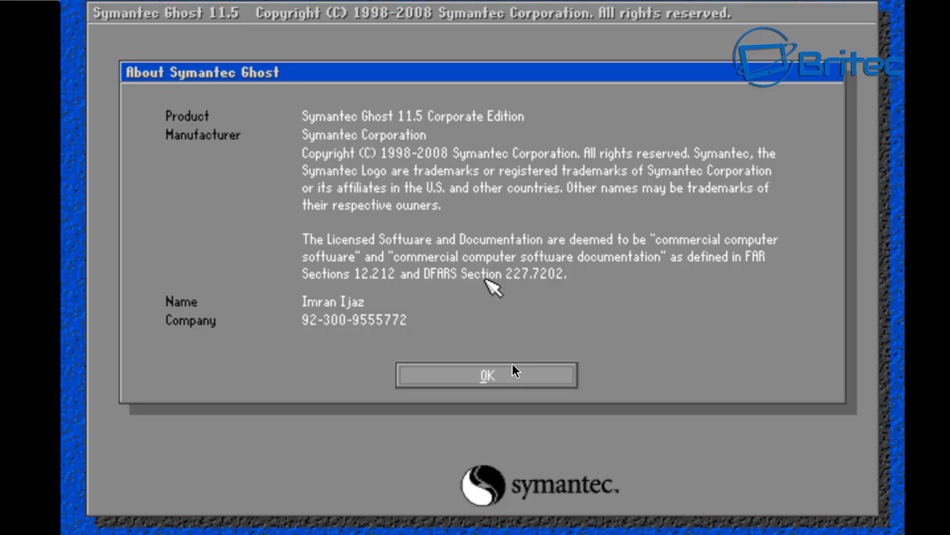
click(514, 367)
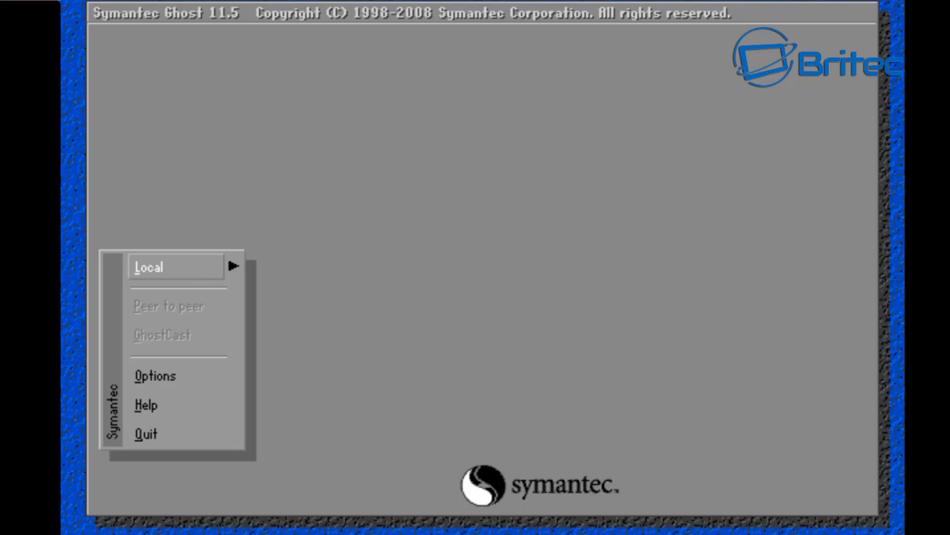
Step: Navigate Ghost's menu to Local > Disk > To Disk to list source drives
key(Down)
key(Up)
key(Return)
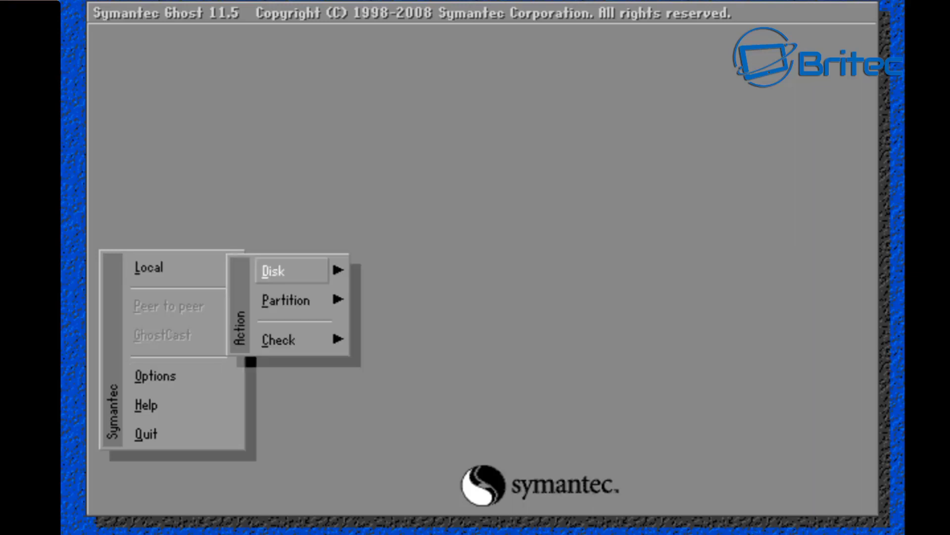
key(Escape)
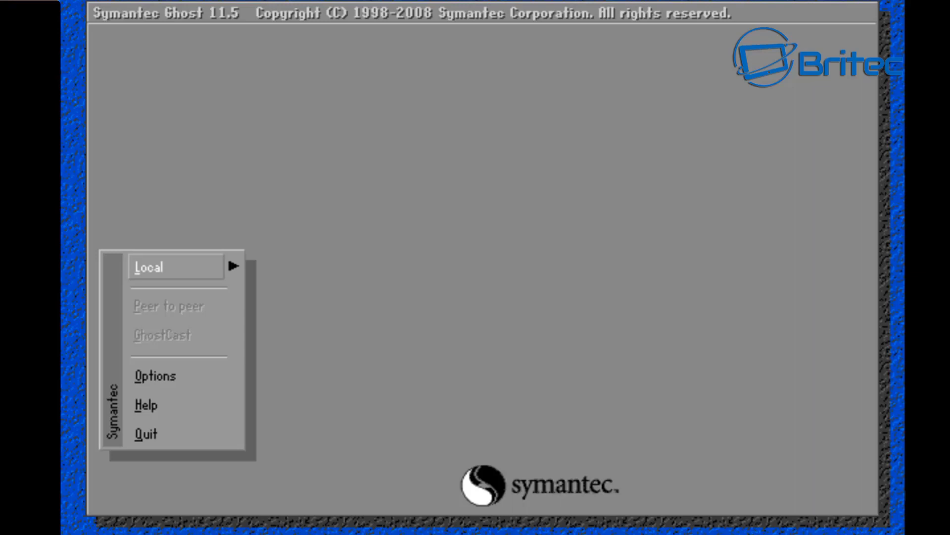
key(Return)
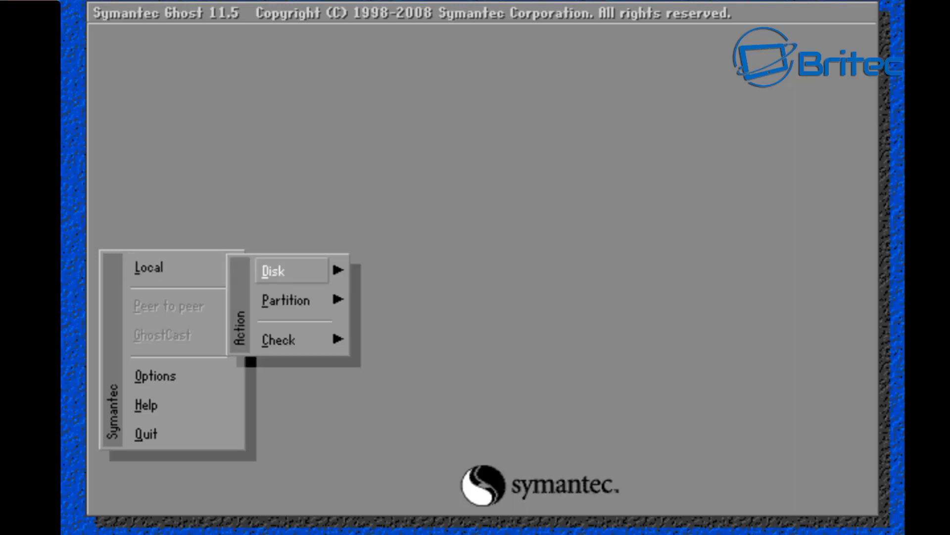
key(Return)
key(Escape)
key(Escape)
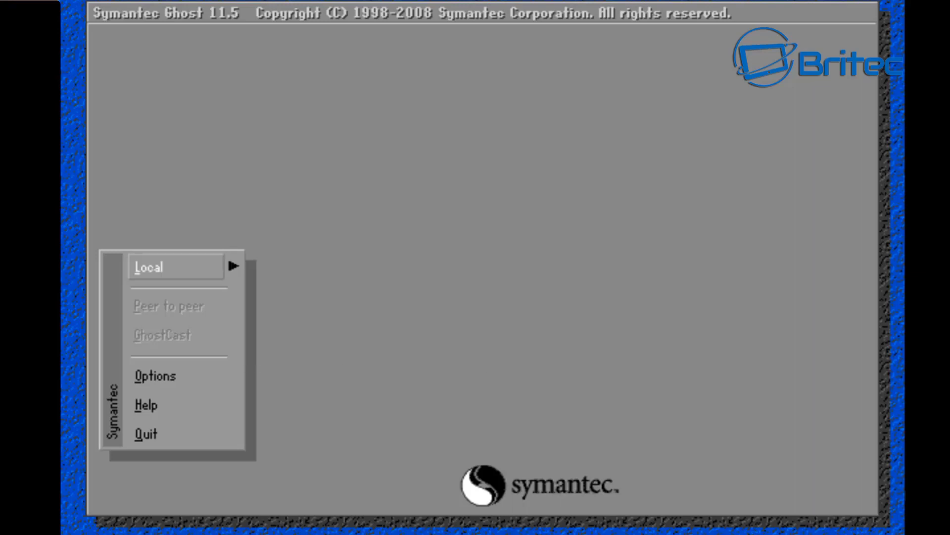
key(Return)
key(Return)
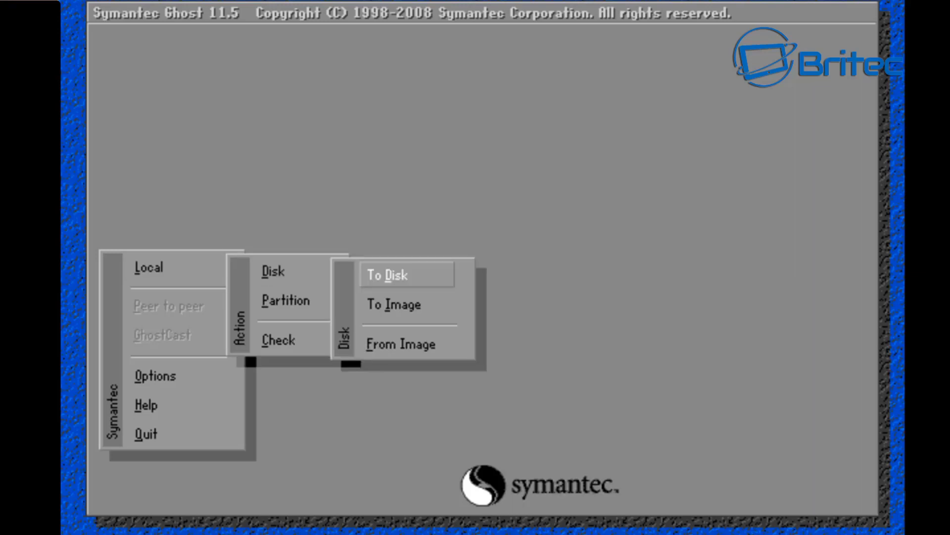
key(Return)
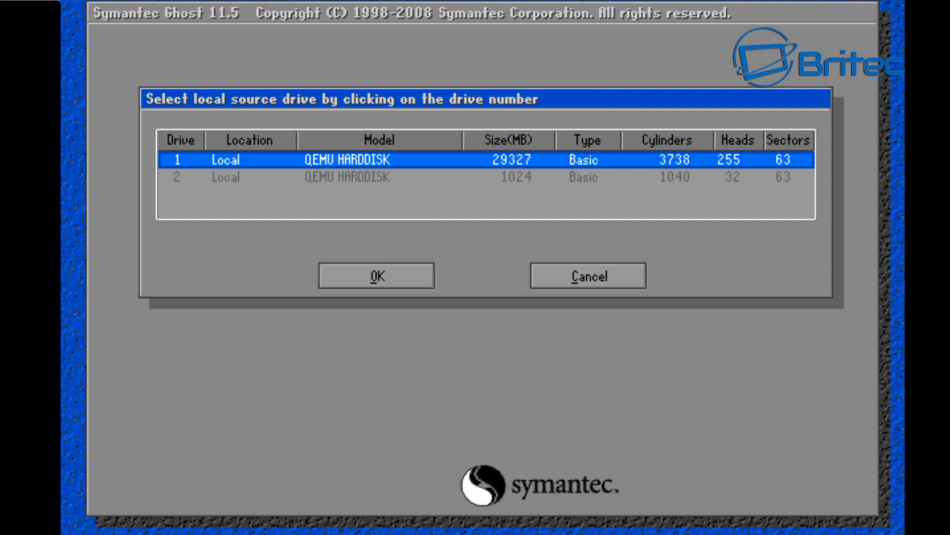
key(Tab)
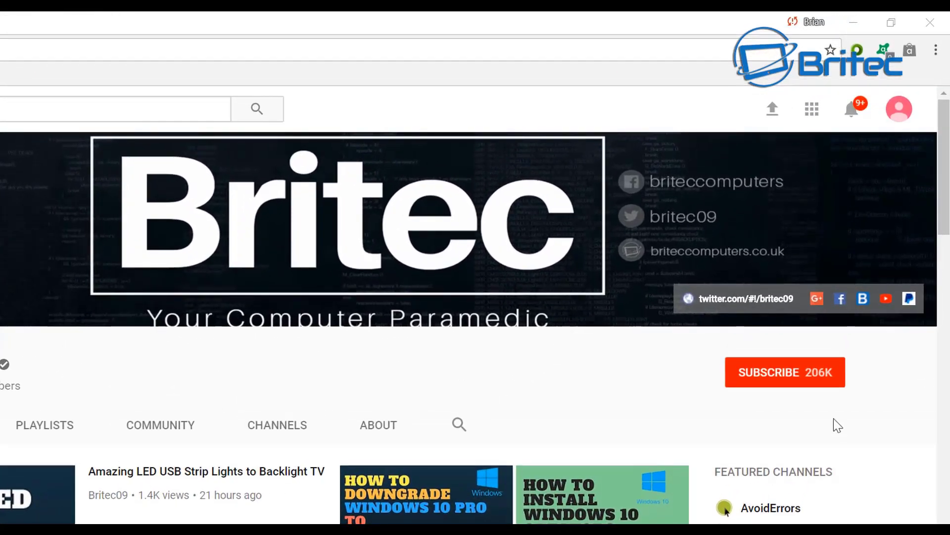
Step: Subscribe to the Britec channel on its YouTube page
click(796, 383)
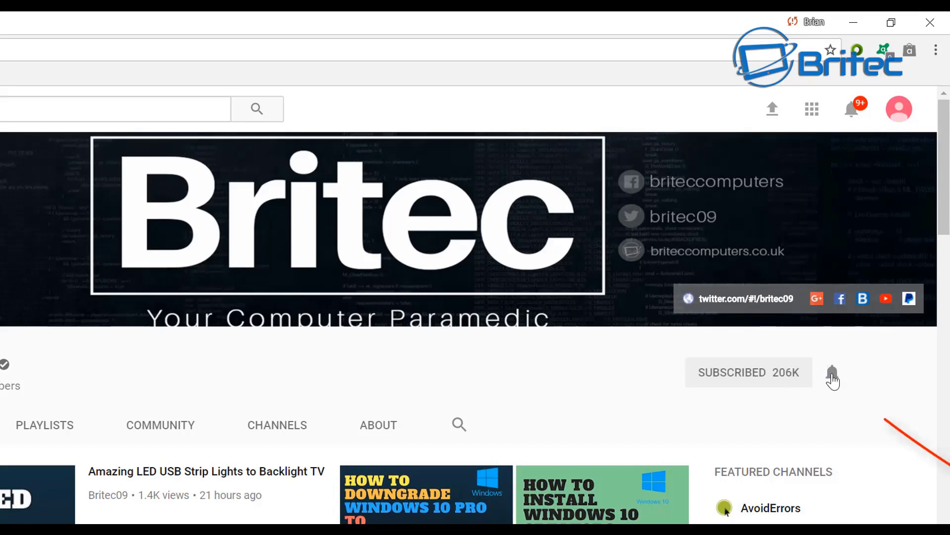